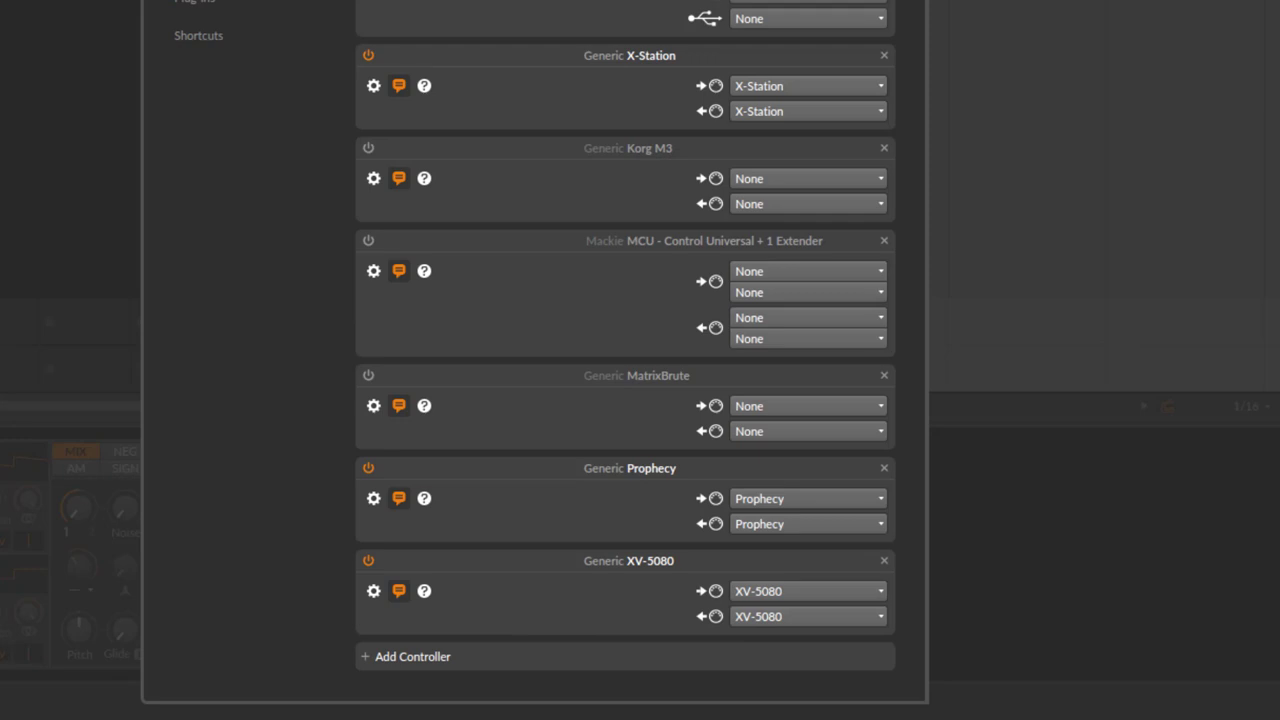
# - Add a Generic Flexi controller with Novation SL MkIII as both MIDI input and output
pyautogui.click(395, 657)
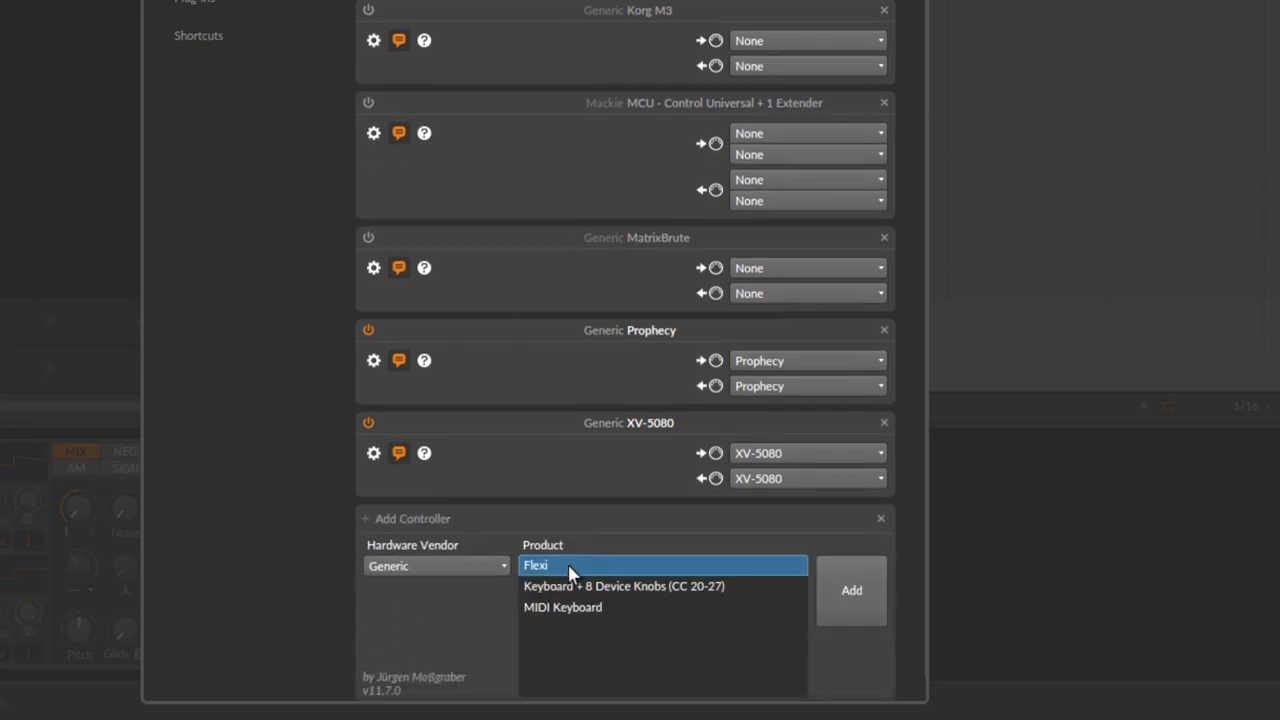
pyautogui.click(845, 588)
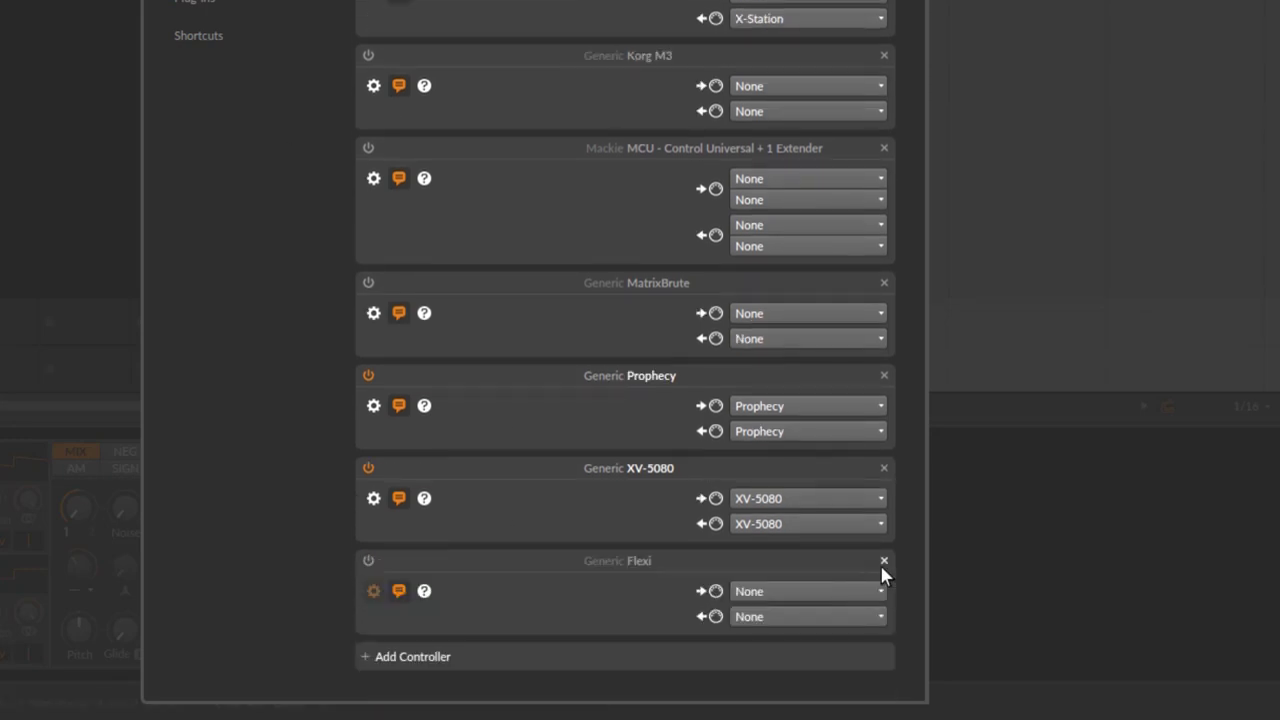
pyautogui.click(825, 596)
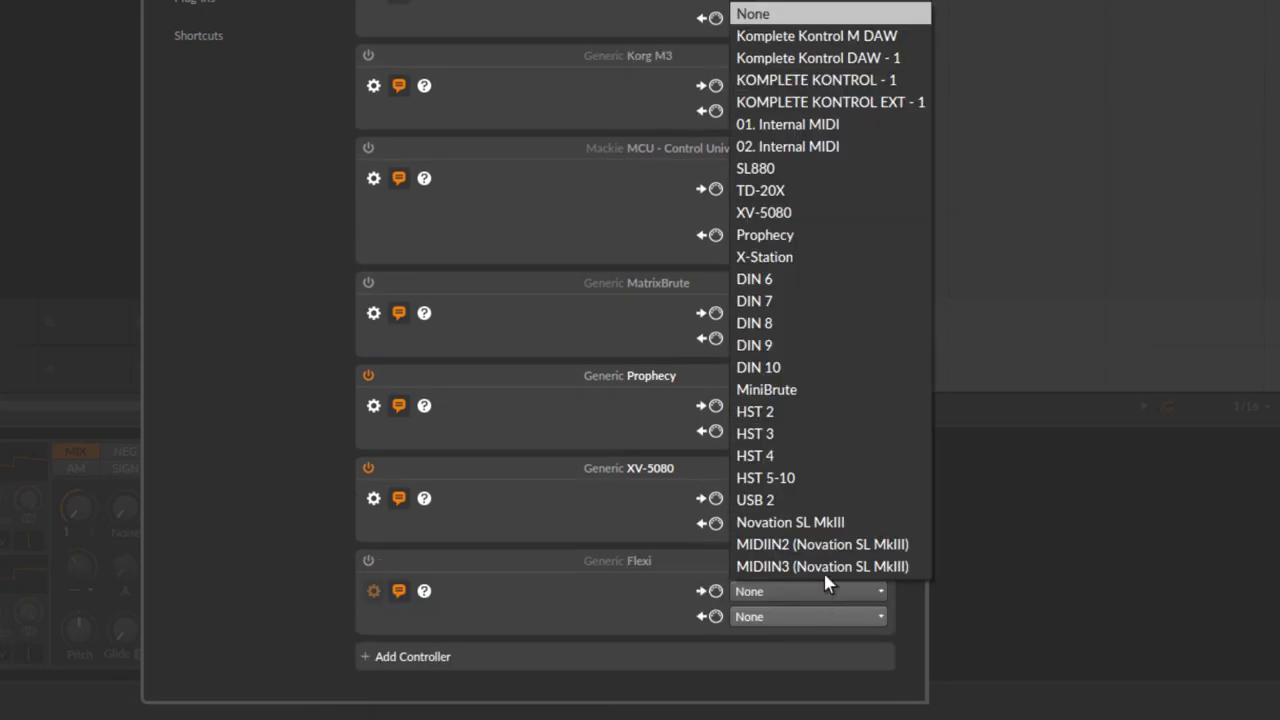
pyautogui.click(882, 523)
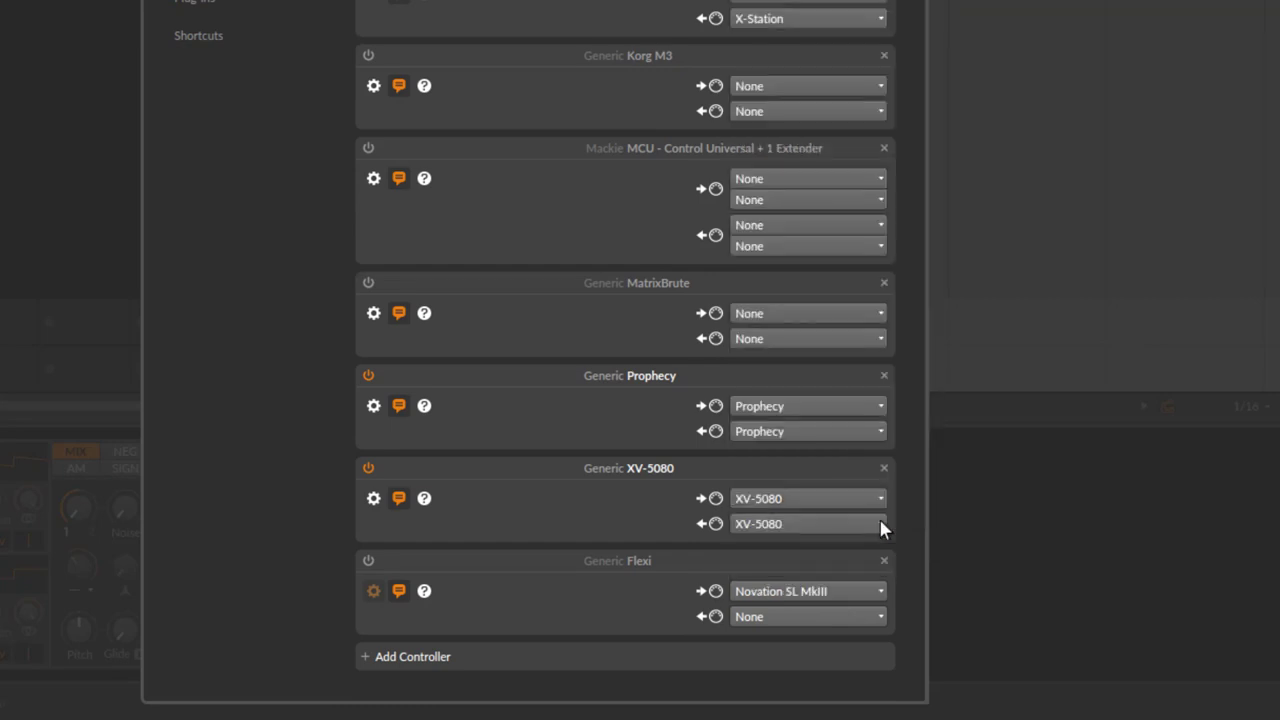
pyautogui.click(829, 618)
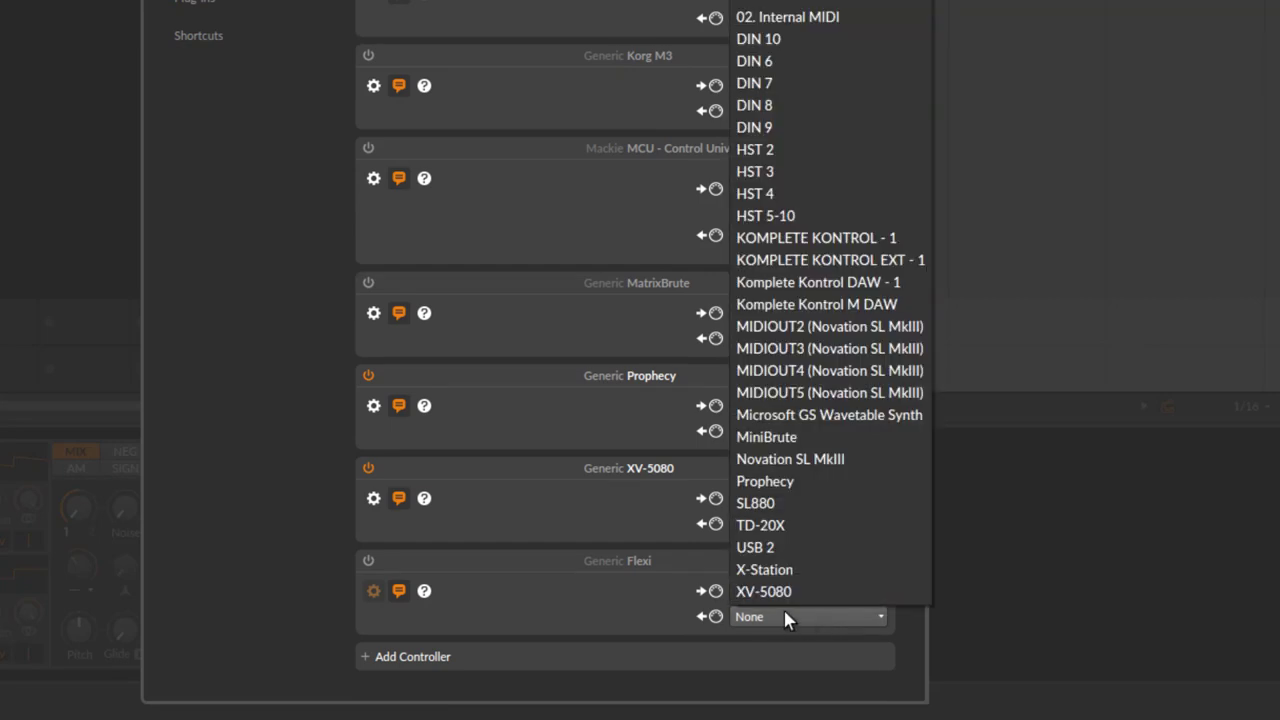
pyautogui.click(888, 470)
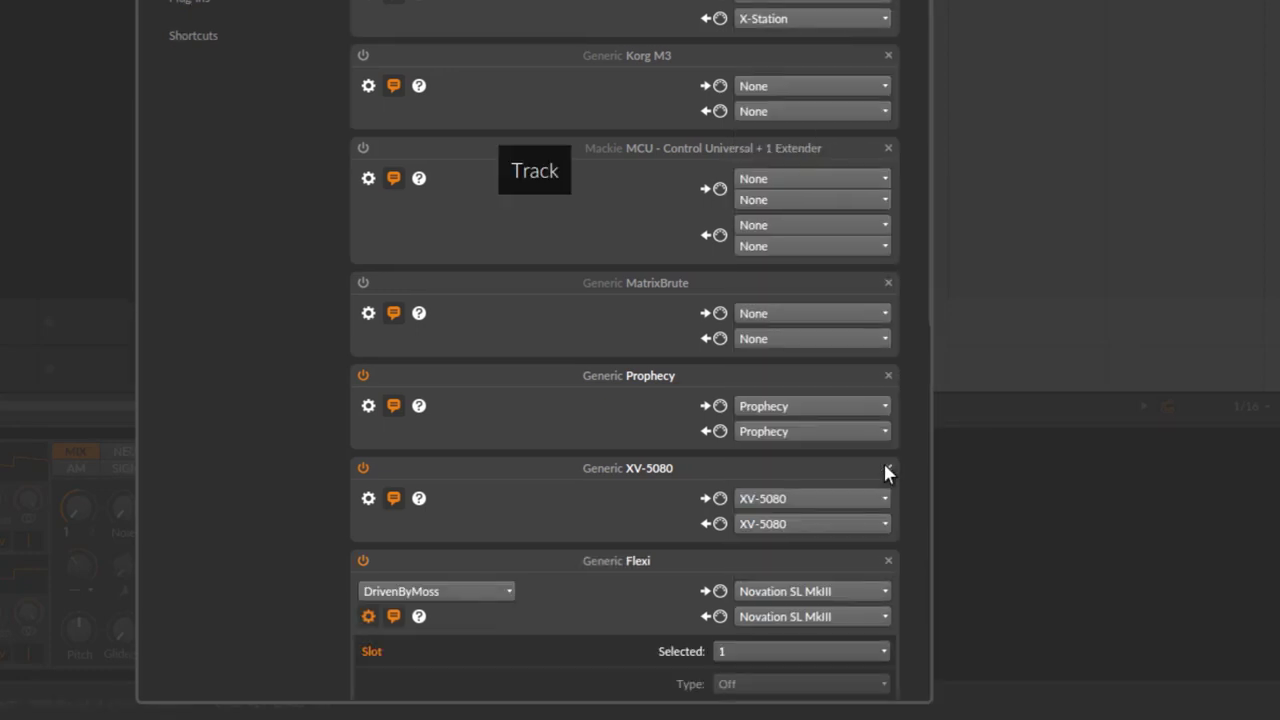
pyautogui.scroll(-4, 593, 490)
pyautogui.scroll(-2, 593, 490)
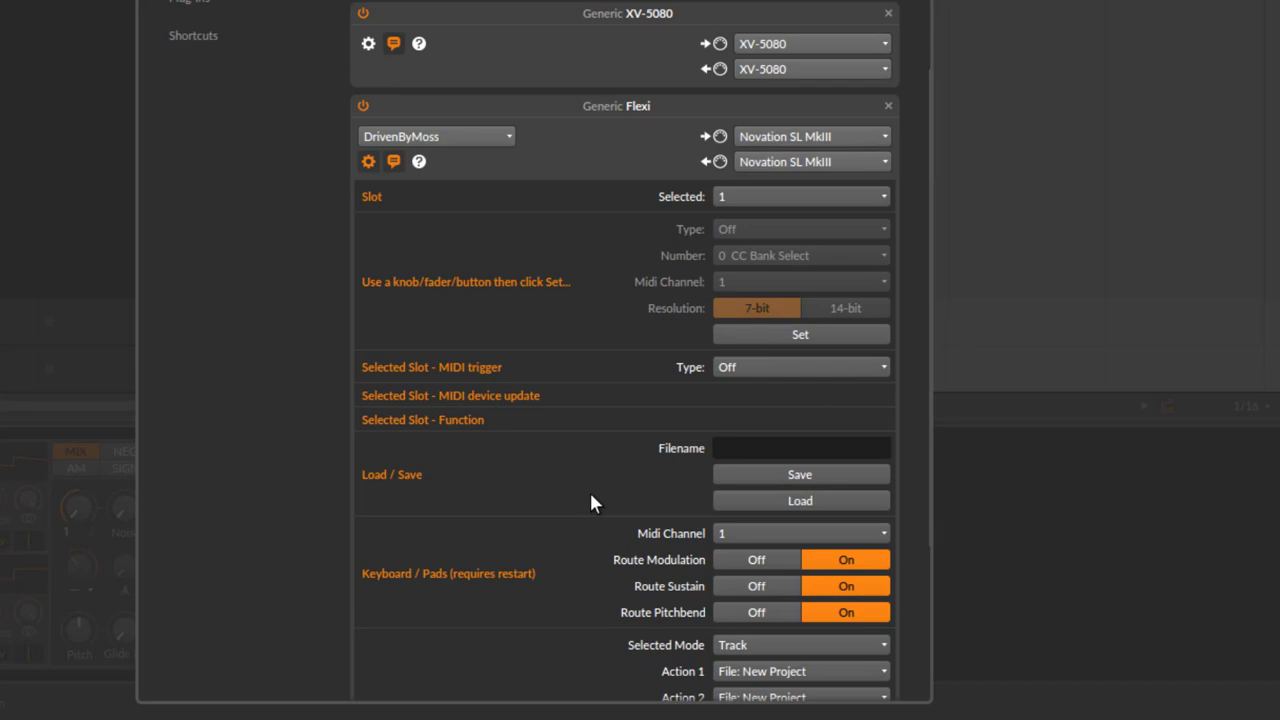
pyautogui.scroll(-1, 591, 502)
pyautogui.scroll(-1, 580, 515)
pyautogui.scroll(-2, 563, 535)
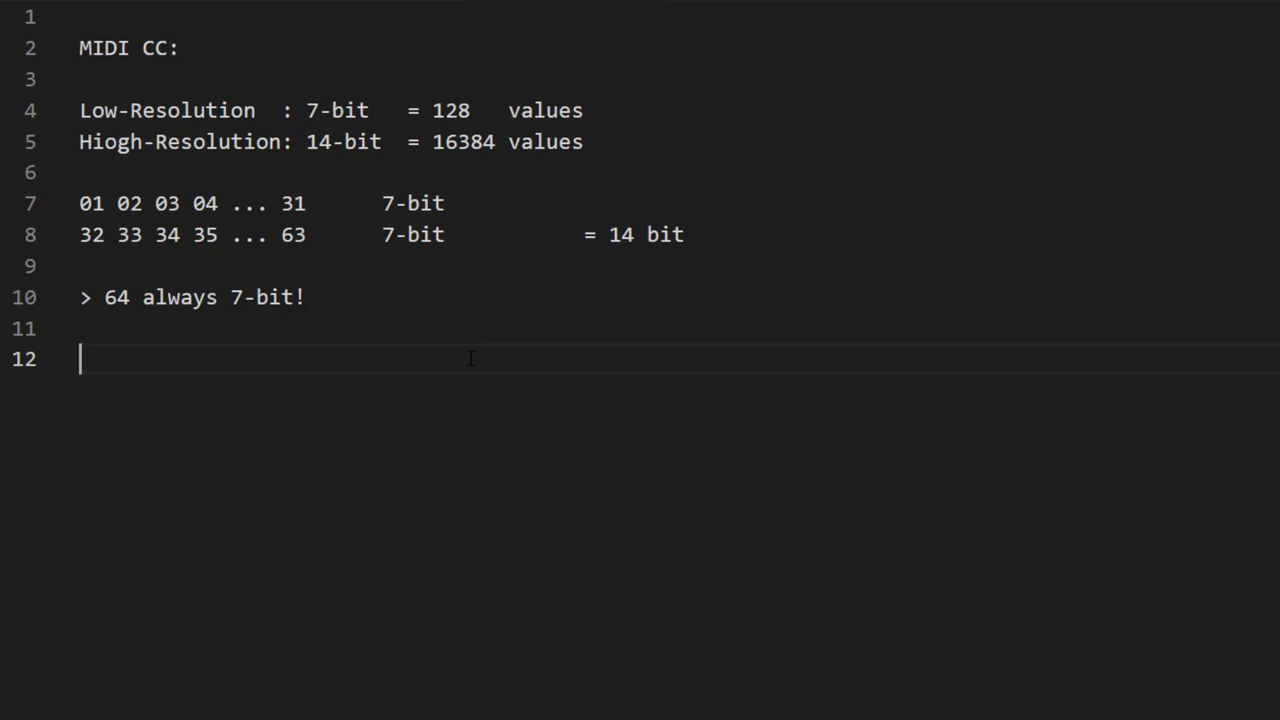
# - Highlight the 14-bit, 7-bit and 16384 values in the MIDI CC notes
pyautogui.moveTo(307, 142); pyautogui.dragTo(381, 142)
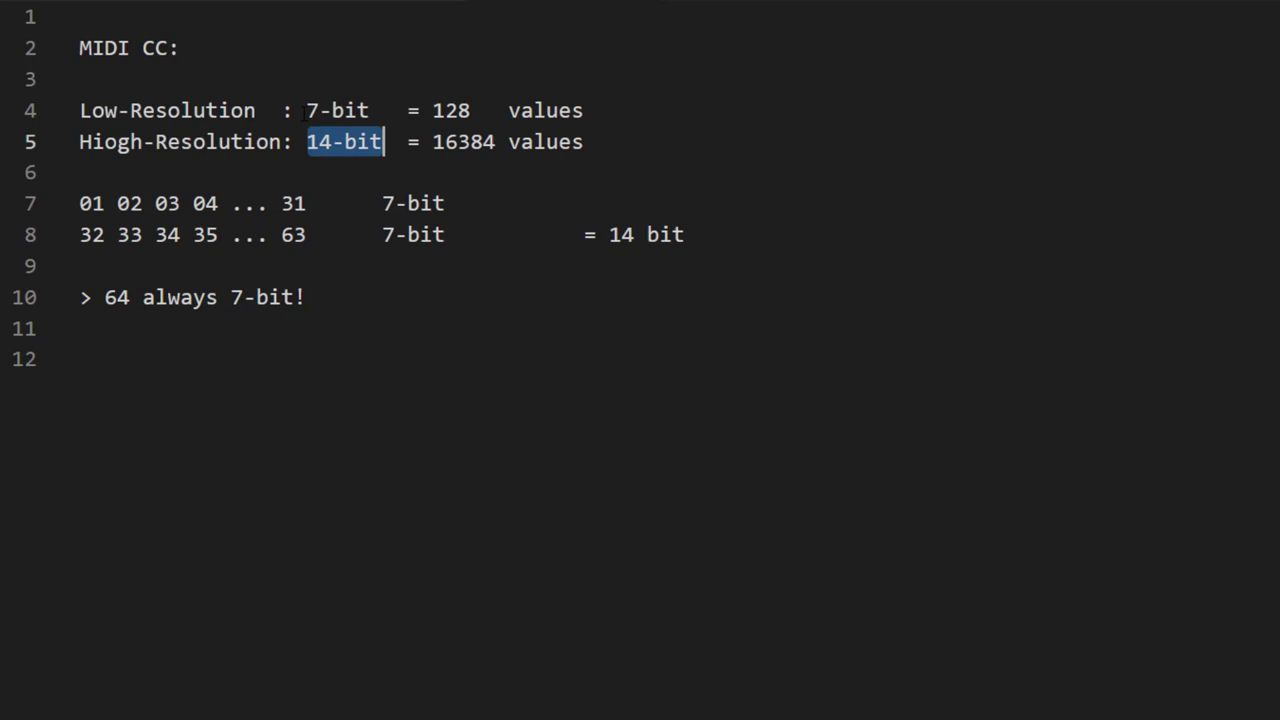
pyautogui.moveTo(307, 110); pyautogui.dragTo(369, 110)
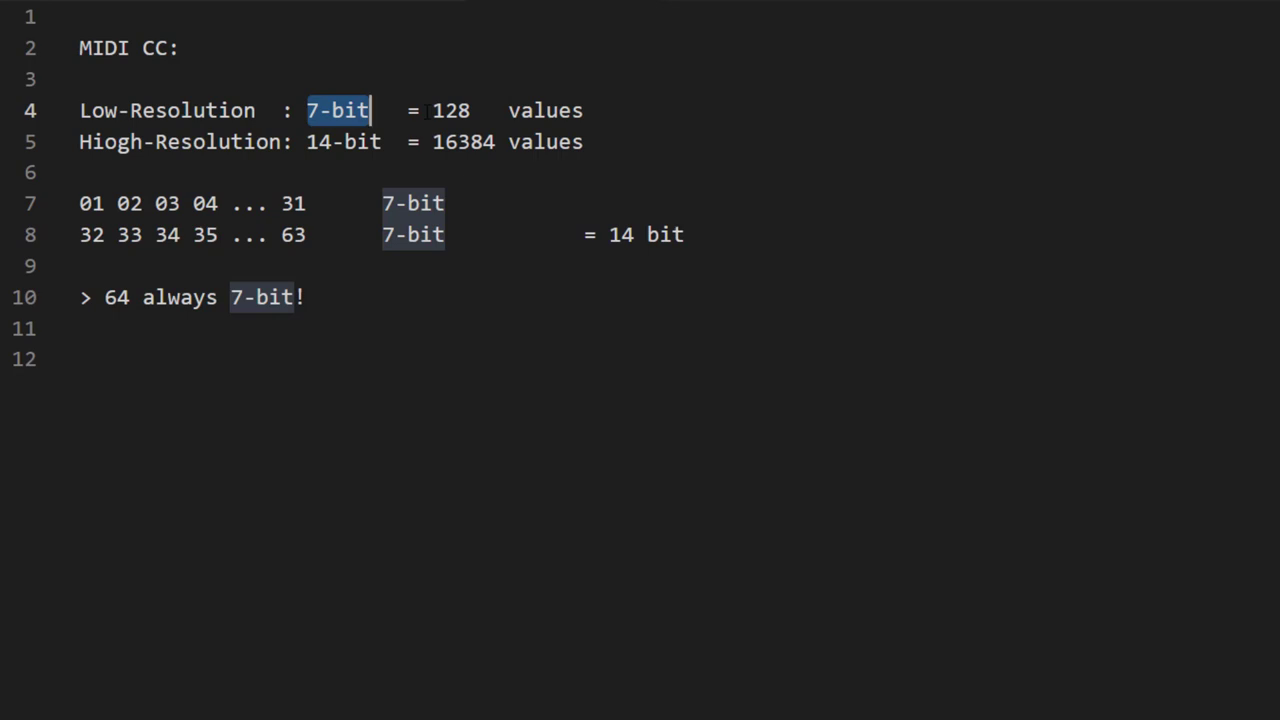
pyautogui.moveTo(307, 142); pyautogui.dragTo(496, 142)
pyautogui.click(443, 142)
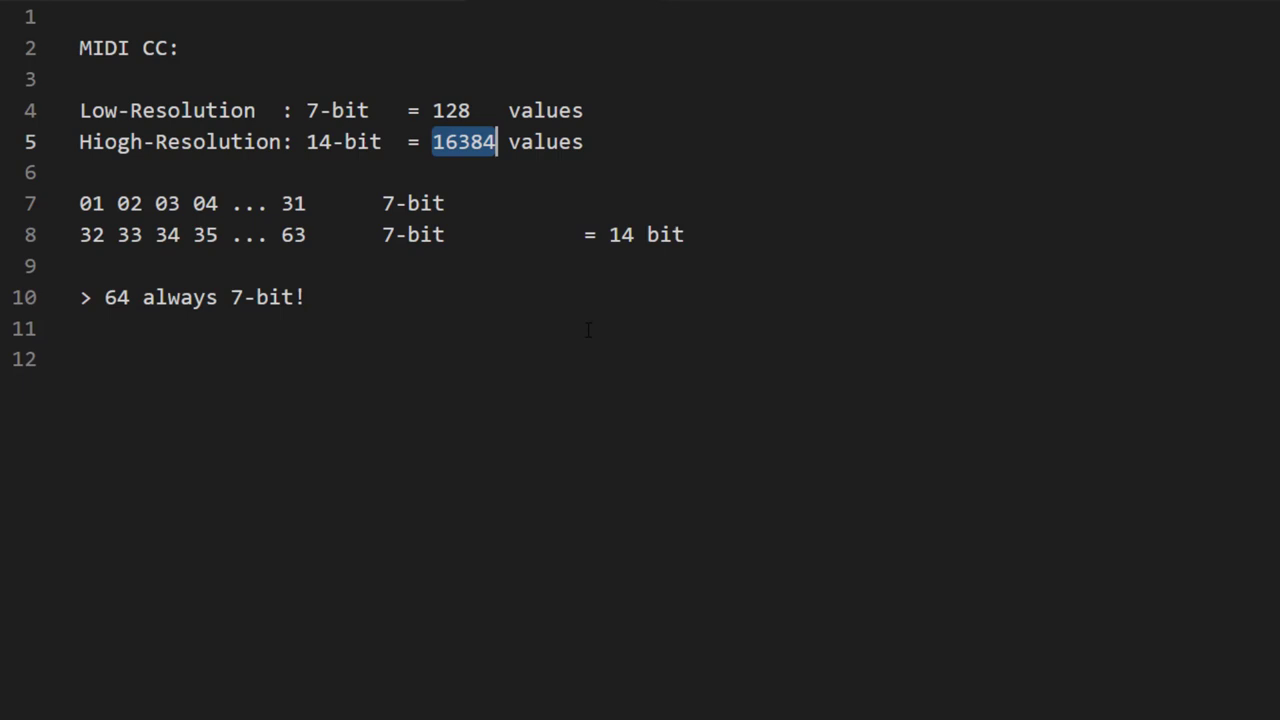
# - Correct 'Hiogh' to 'High' on line 5
pyautogui.press('Home')
pyautogui.press('Right')
pyautogui.press('Right')
pyautogui.press('Delete')
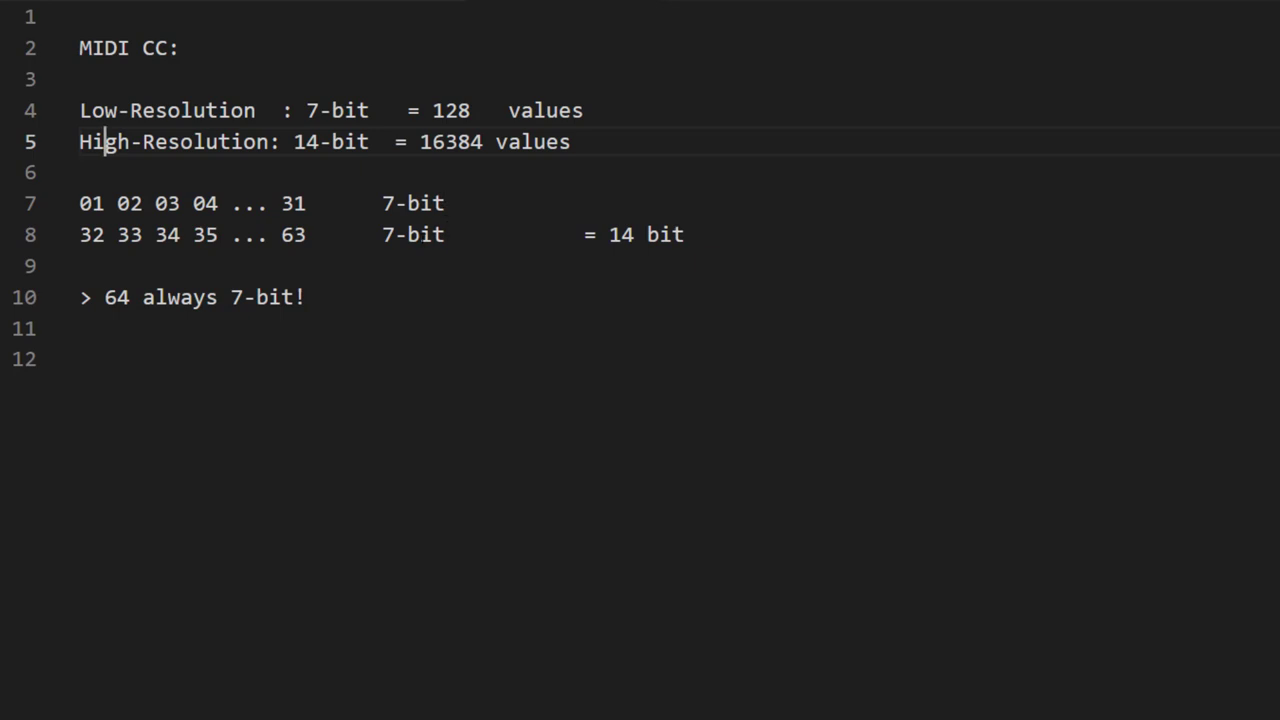
# - Renumber the start of line 7 to read 00 01 02 03
pyautogui.click(91, 203)
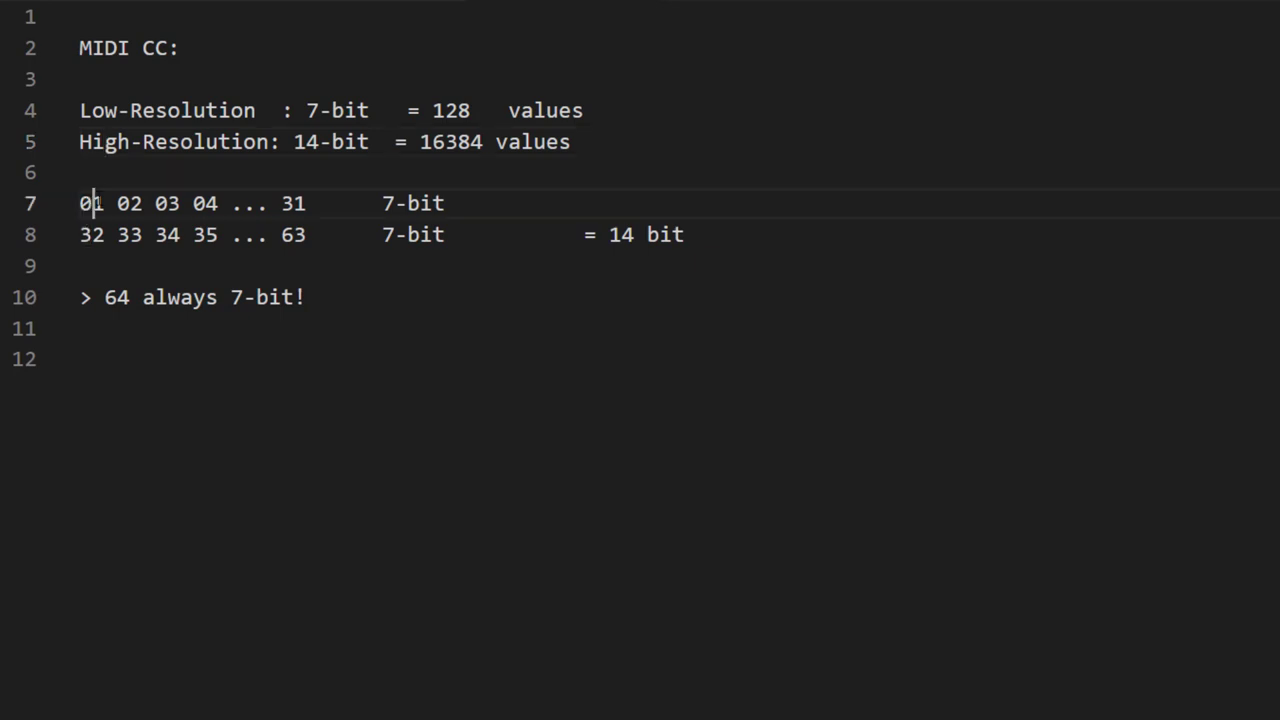
pyautogui.press('Delete')
pyautogui.write(',')
pyautogui.press('BackSpace')
pyautogui.write('0')
pyautogui.press('Right')
pyautogui.press('Right')
pyautogui.press('Delete')
pyautogui.write('1')
pyautogui.press('Right')
pyautogui.press('Right')
pyautogui.press('Delete')
pyautogui.write('2')
pyautogui.press('Right')
pyautogui.press('Right')
pyautogui.press('Delete')
pyautogui.write('3')
pyautogui.press('Down')
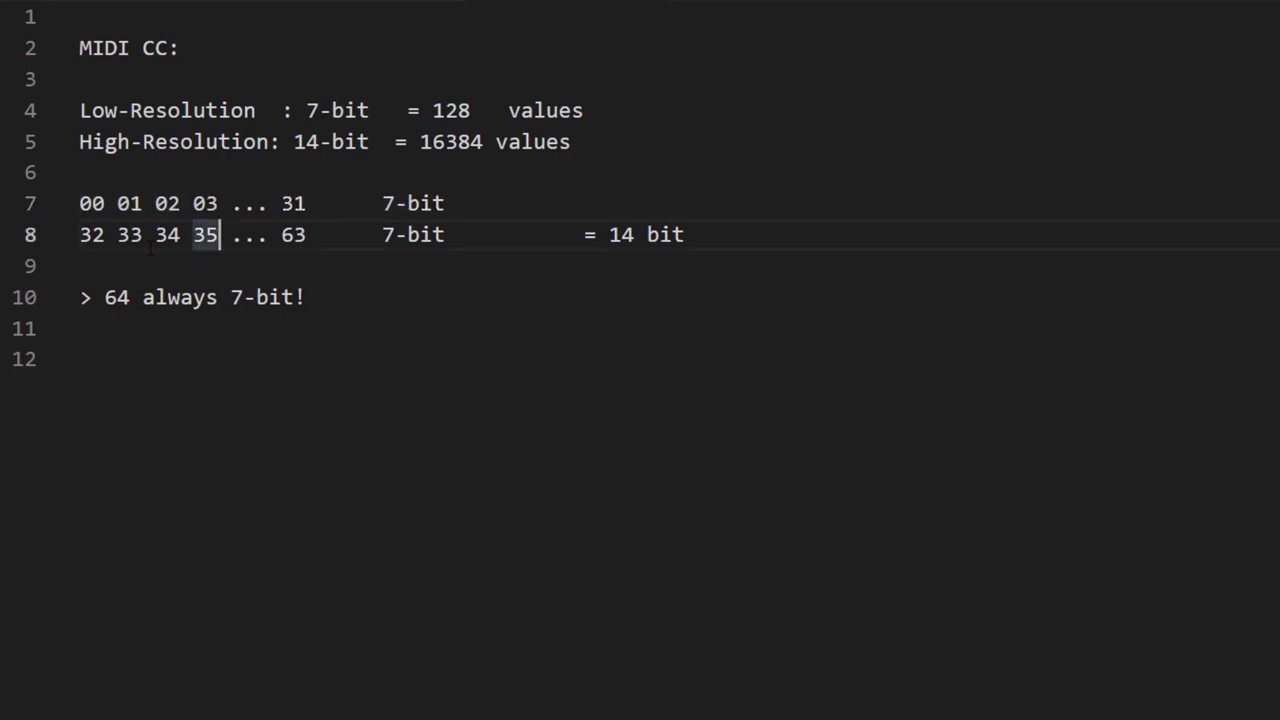
# - Select the 00 on line 7, the 32 on line 8, then the whole 00–31 range
pyautogui.press('Up')
pyautogui.press('Home')
pyautogui.hotkey('shift', 'Right')
pyautogui.hotkey('shift', 'Right')
pyautogui.press('Down')
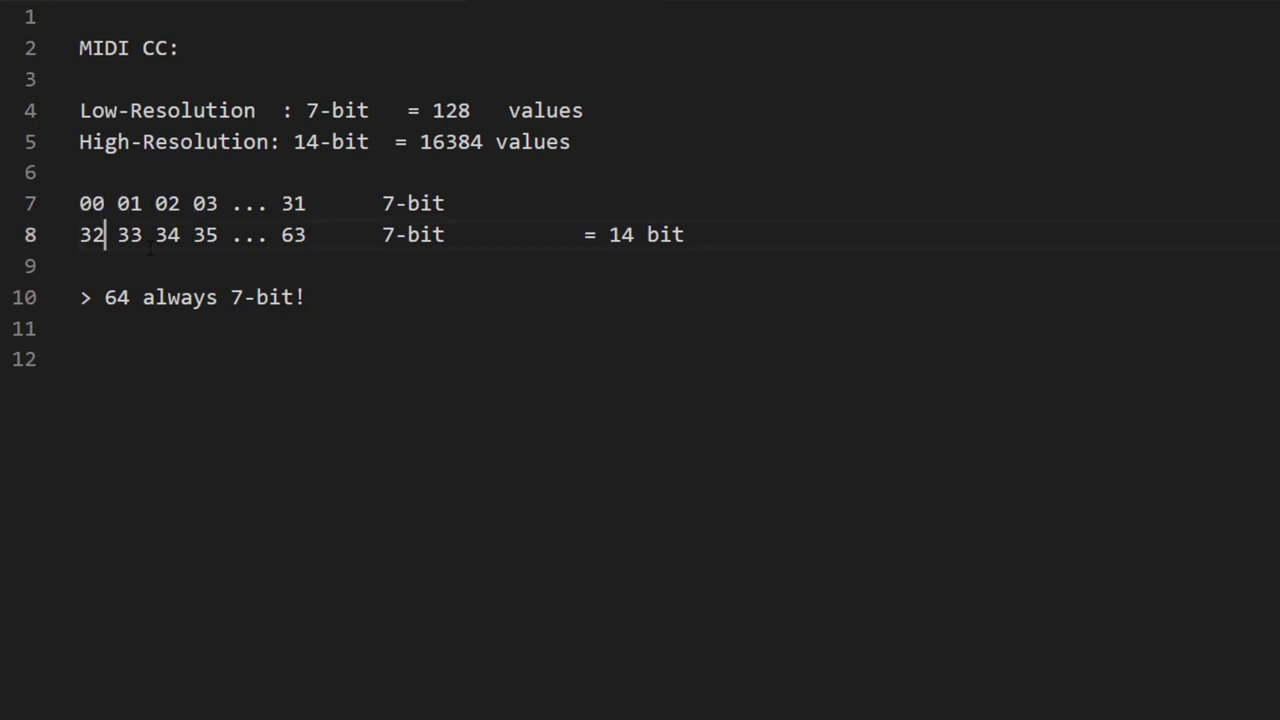
pyautogui.hotkey('shift', 'Left')
pyautogui.hotkey('shift', 'Left')
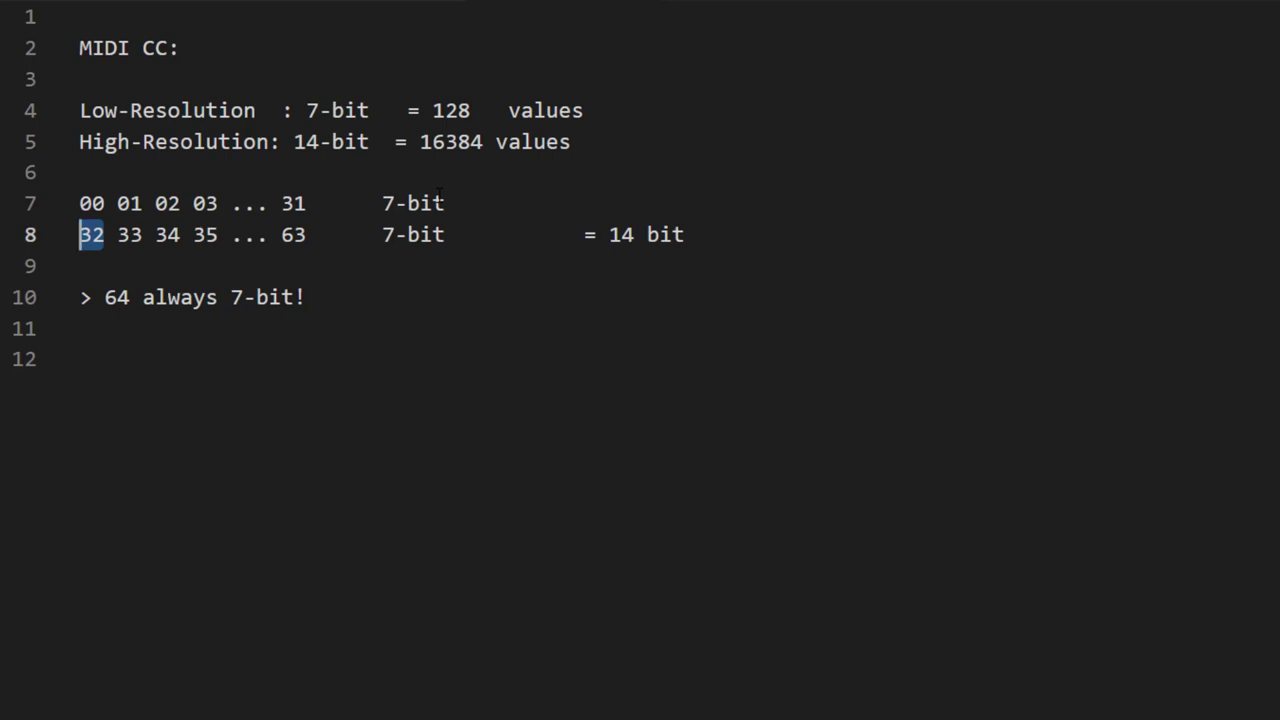
pyautogui.moveTo(309, 203); pyautogui.dragTo(74, 204)
pyautogui.hotkey('shift', 'End')
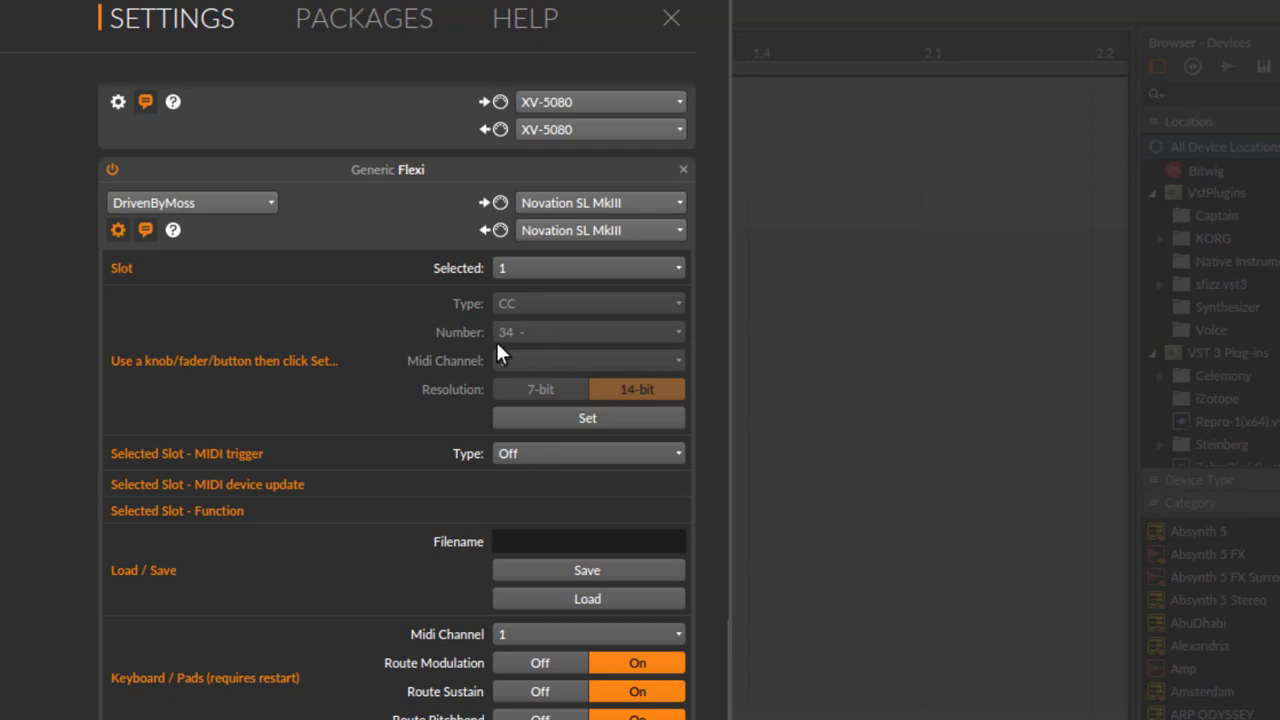
# - Apply the learned 14-bit CC as Flexi slot 1's MIDI trigger
pyautogui.click(540, 419)
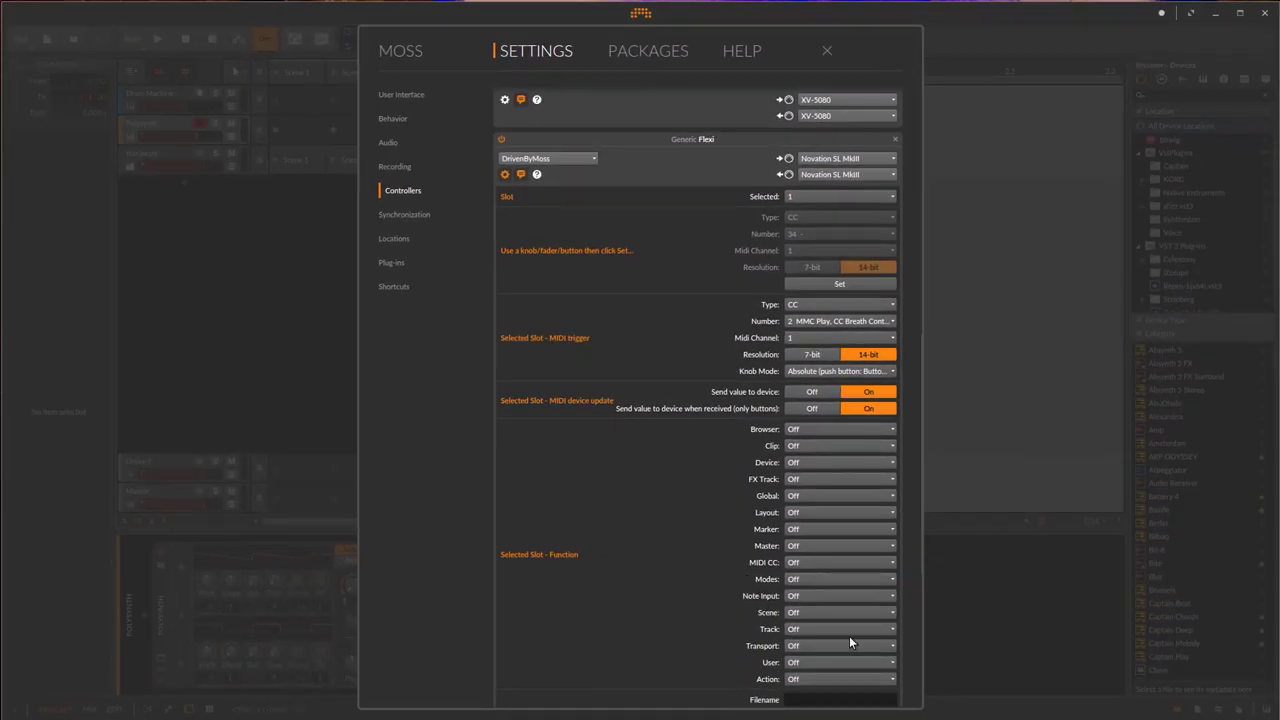
# - Set slot 1's Track function to 'Track Selected: Set Volume Track'
pyautogui.click(819, 628)
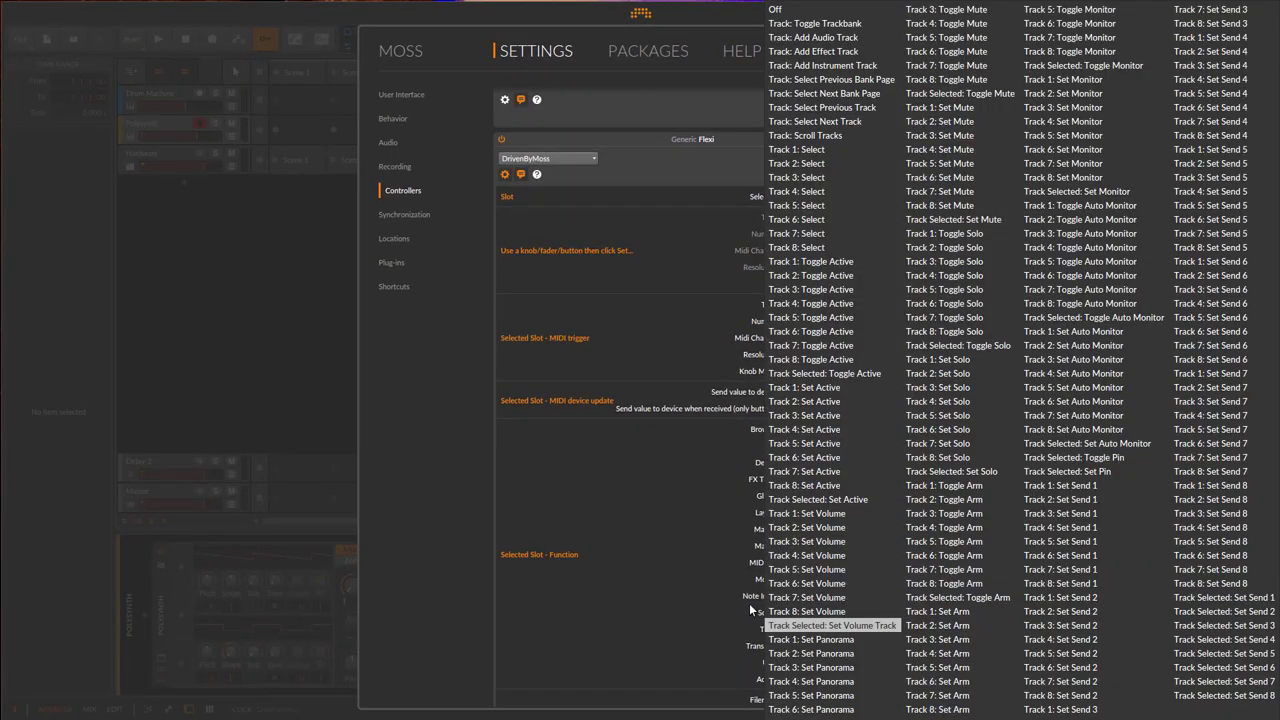
pyautogui.click(856, 621)
pyautogui.scroll(-4, 700, 540)
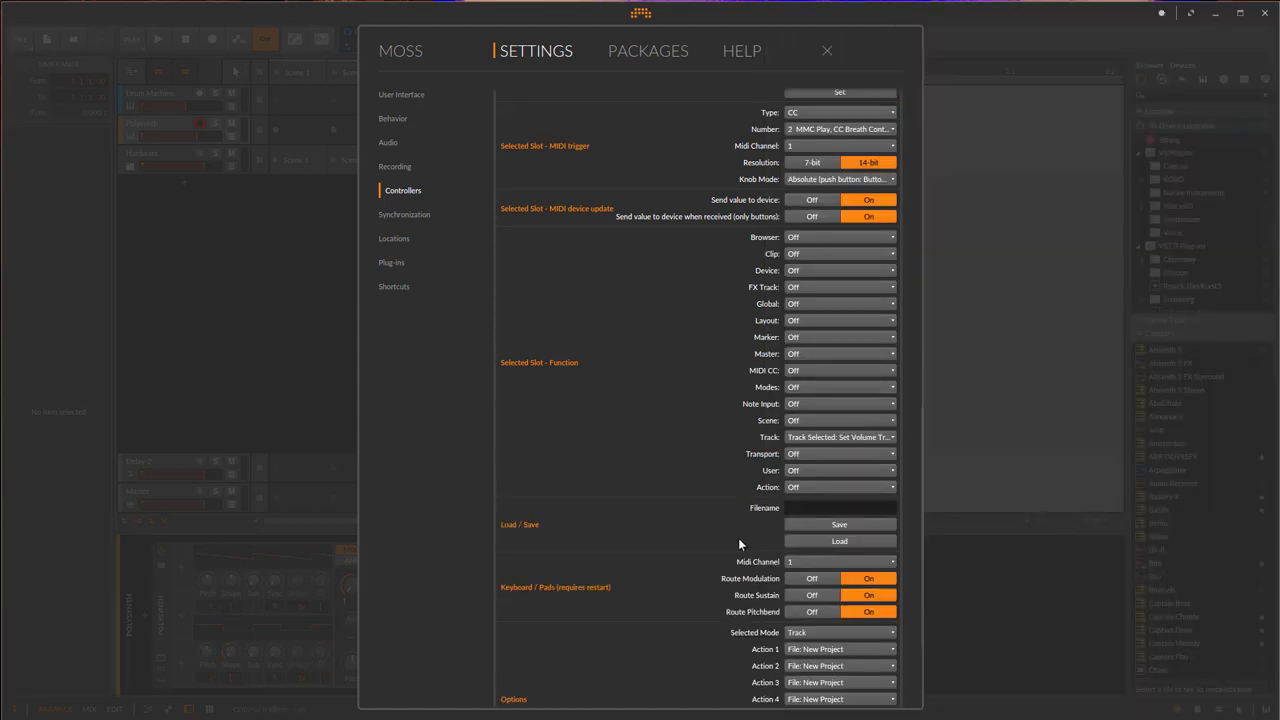
# - Save the Flexi configuration as HighResolutionTest
pyautogui.click(839, 526)
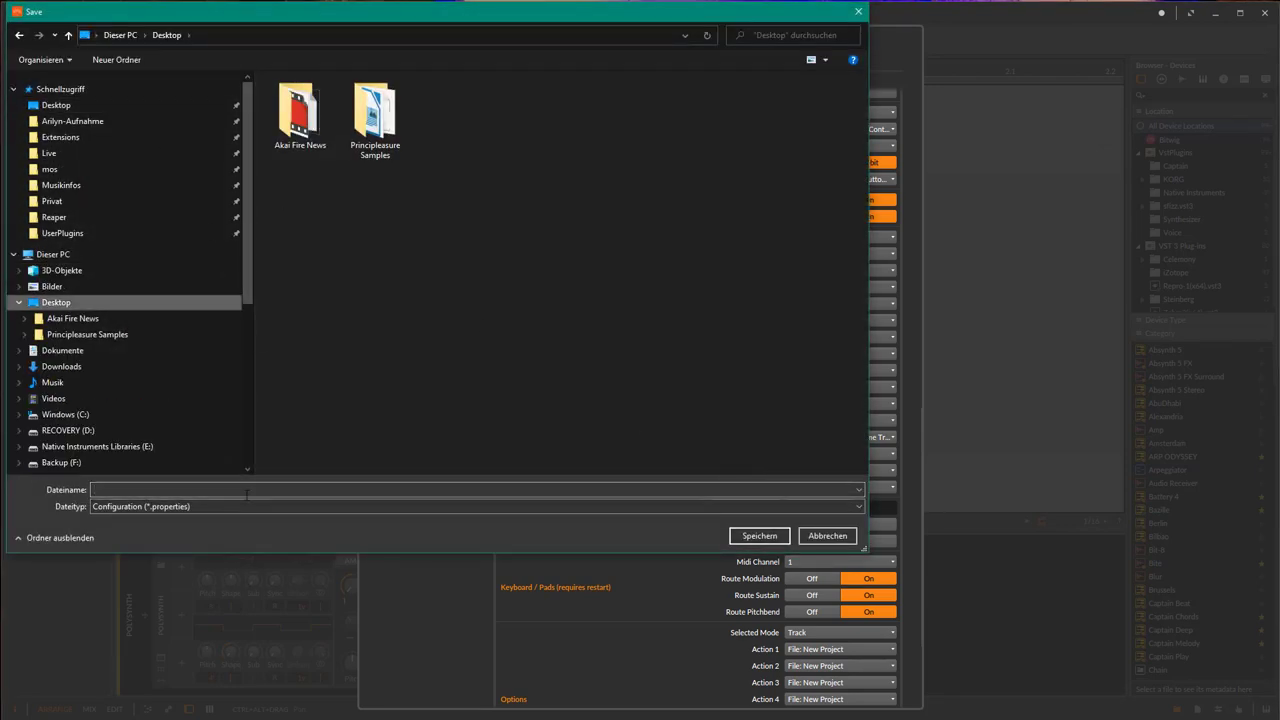
pyautogui.write('Hi')
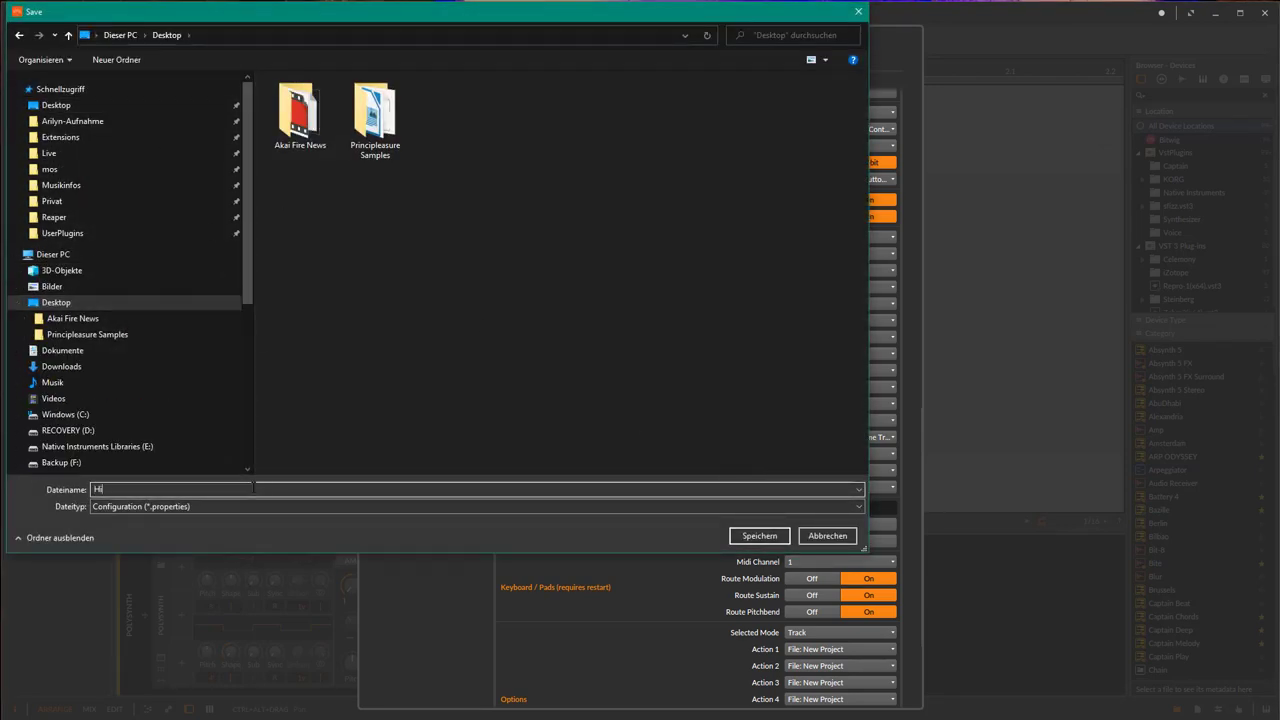
pyautogui.write('ghResolutionTest')
pyautogui.press('Return')
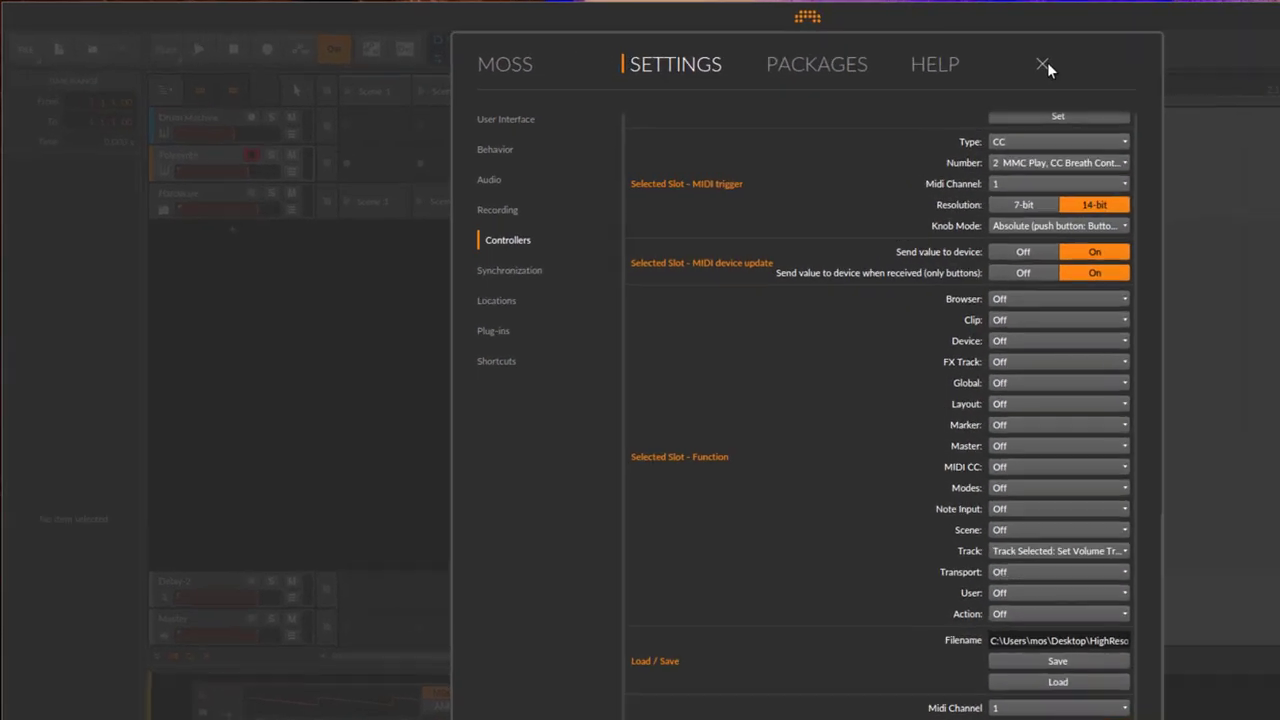
# - Close and reopen the Flexi controller settings, returning to slot 1
pyautogui.click(826, 50)
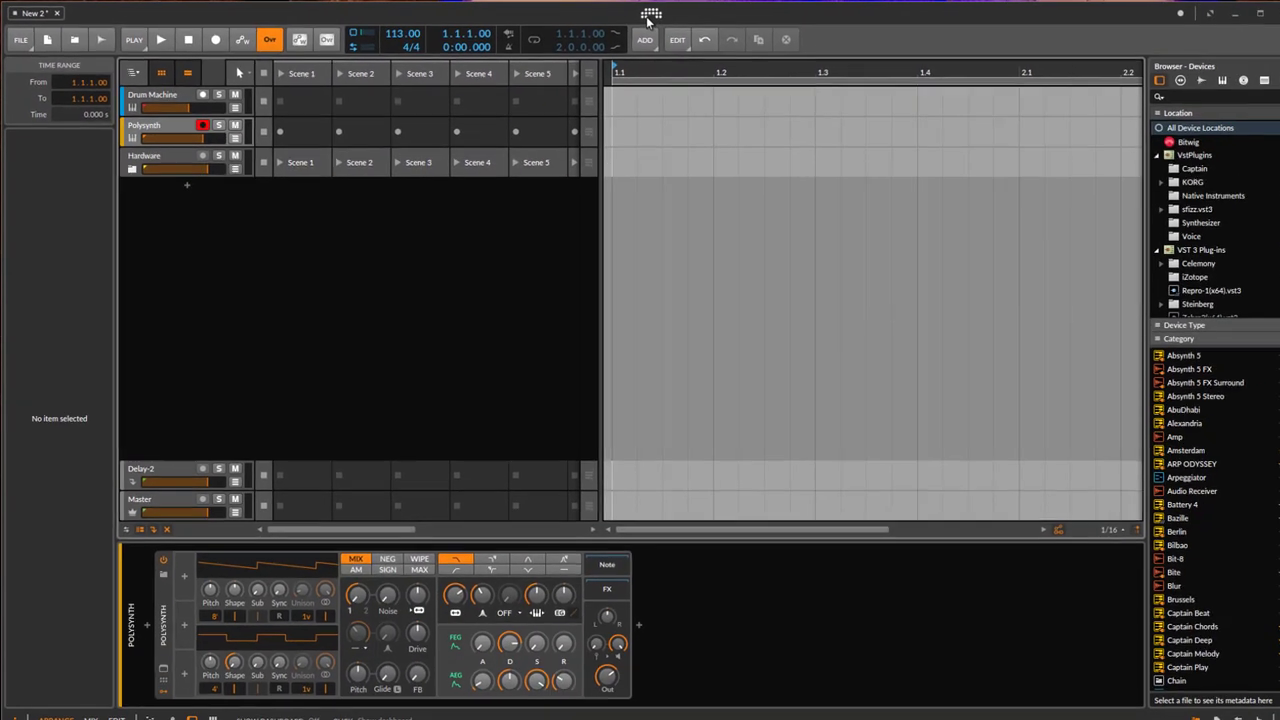
pyautogui.click(993, 20)
pyautogui.scroll(3, 749, 290)
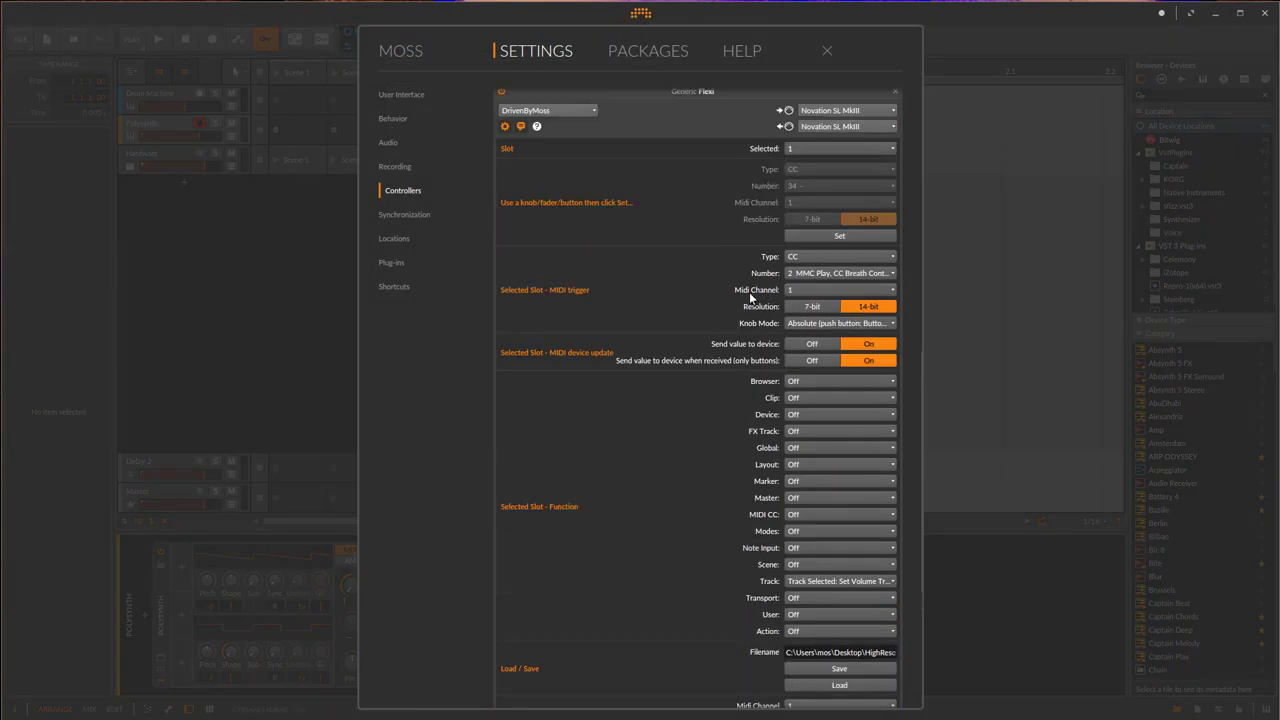
pyautogui.scroll(2, 749, 292)
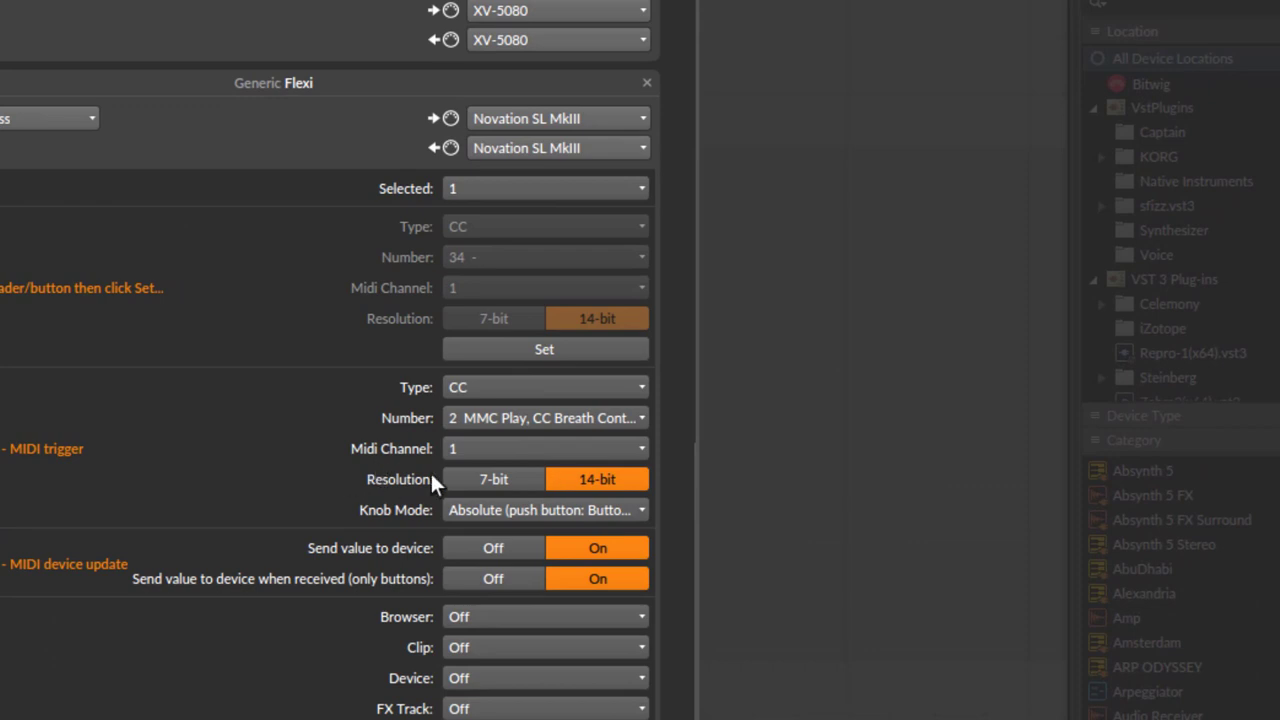
# - Toggle slot 1's trigger resolution between 7-bit and 14-bit and set its CC number to 32
pyautogui.click(483, 483)
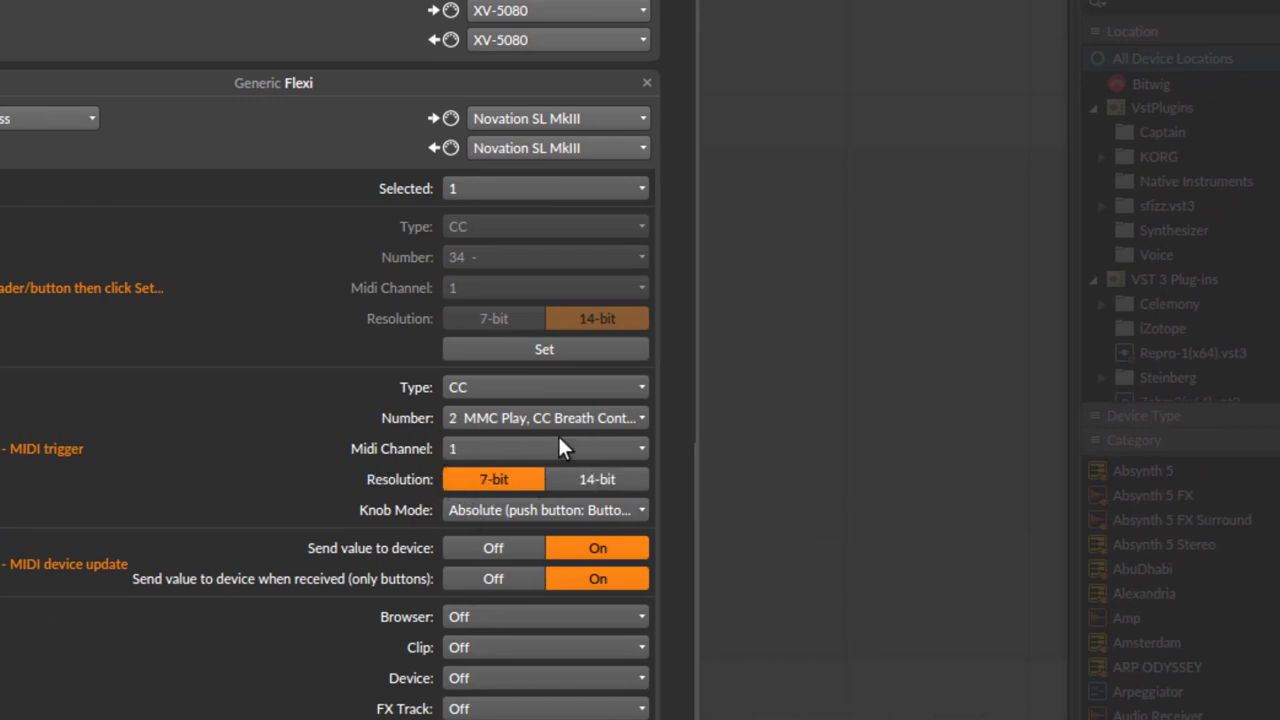
pyautogui.click(606, 479)
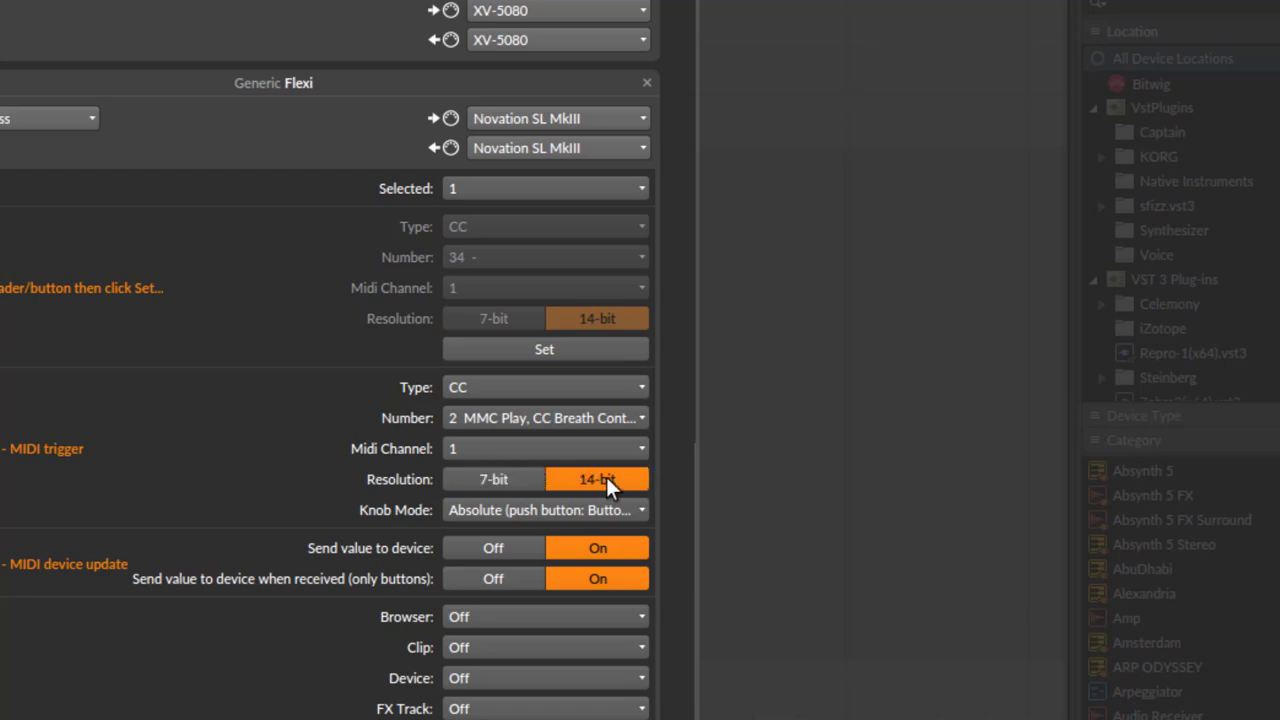
pyautogui.click(516, 418)
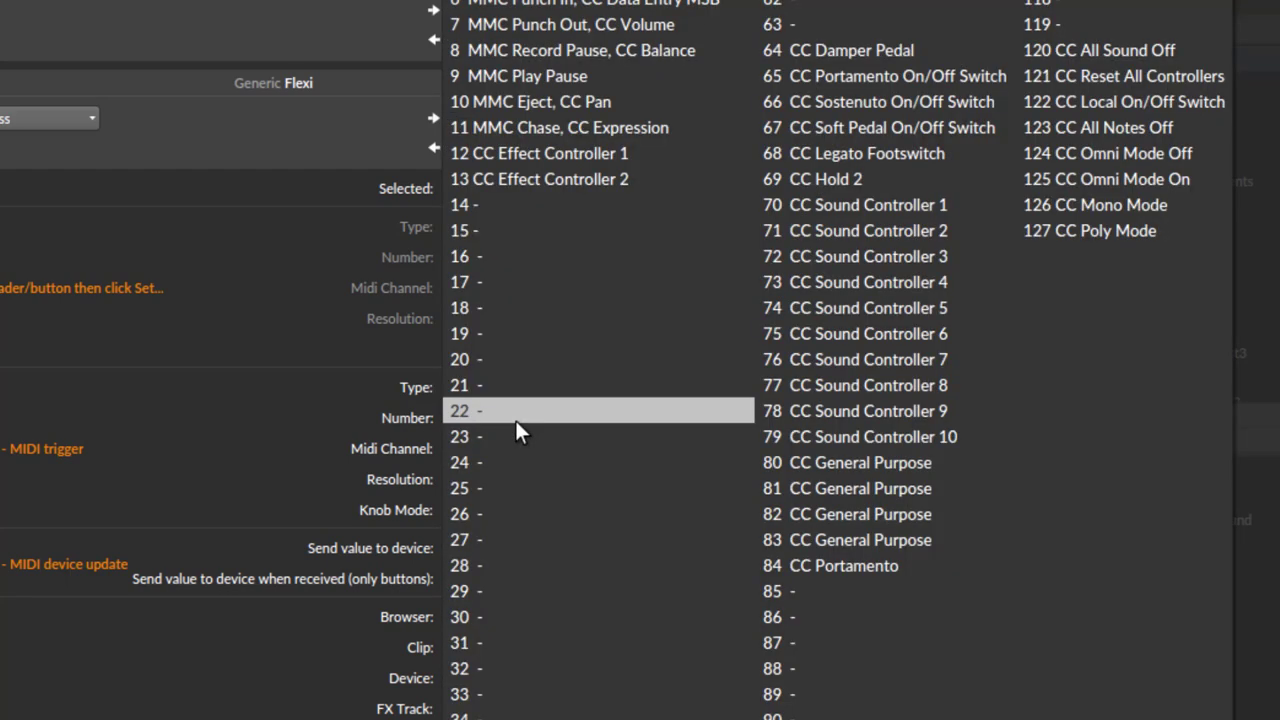
pyautogui.click(493, 668)
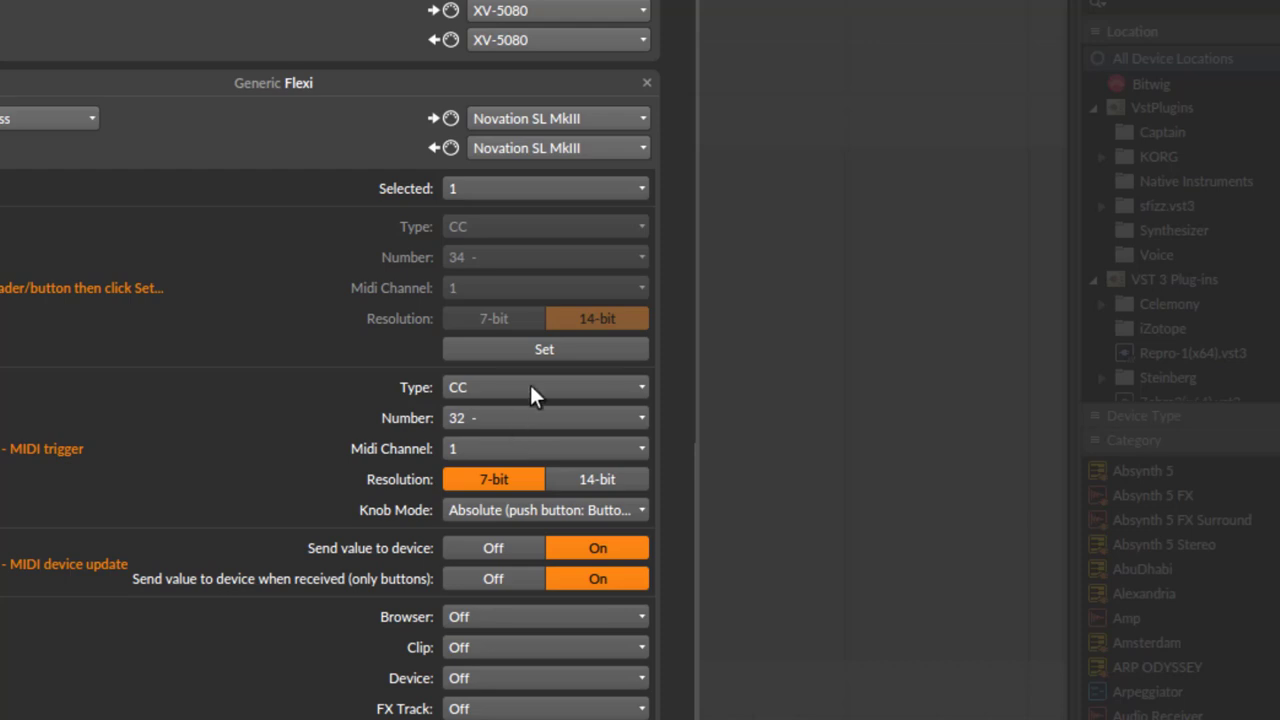
# - Set slot 1's MIDI trigger Type to Pitchbend
pyautogui.click(524, 384)
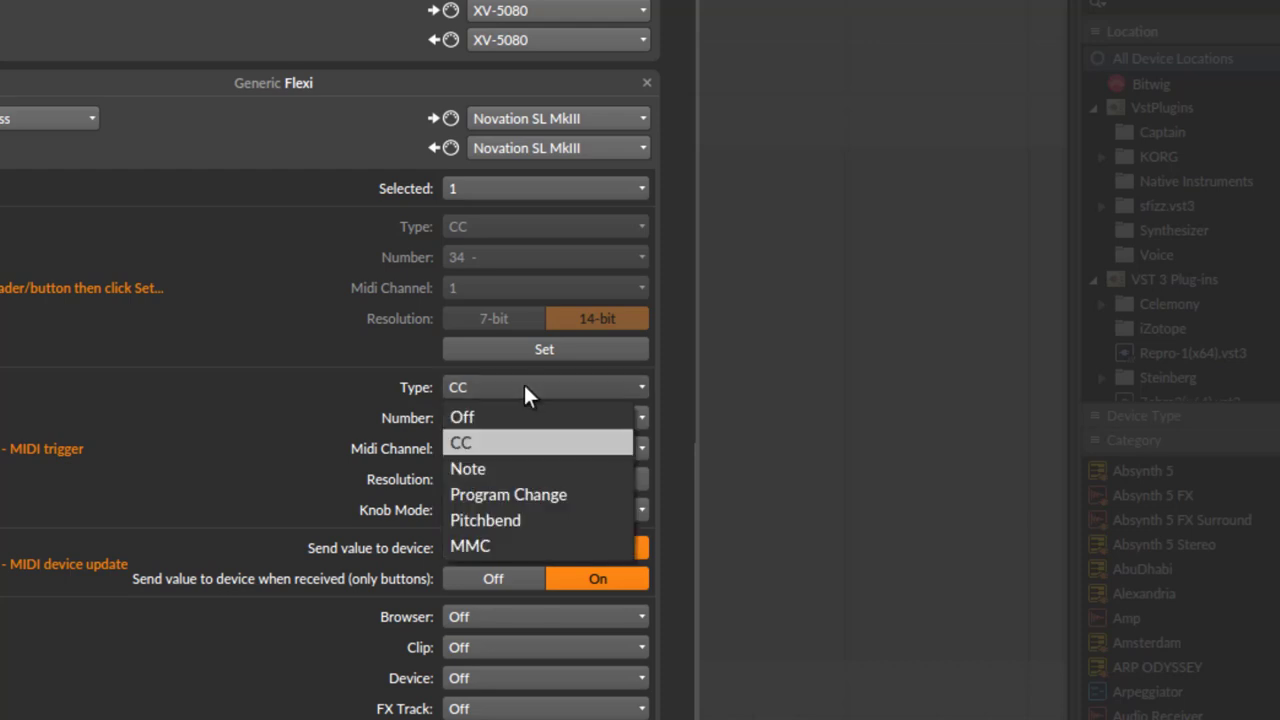
pyautogui.click(503, 517)
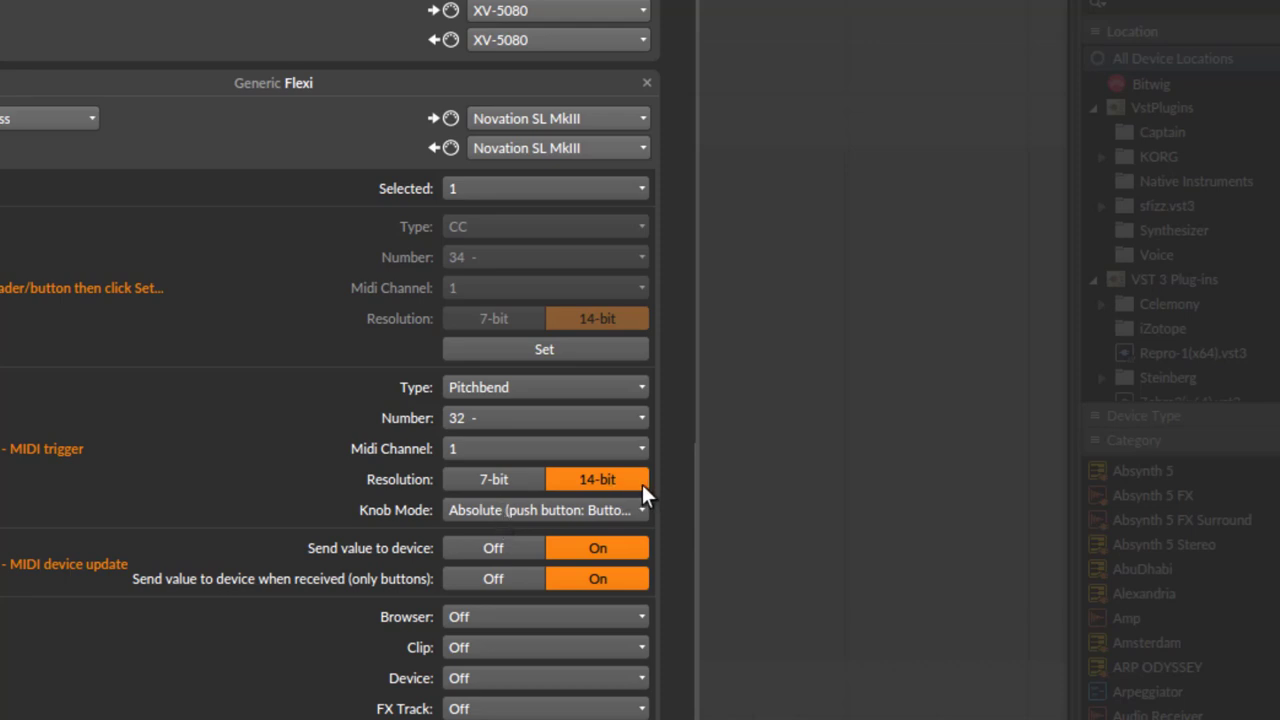